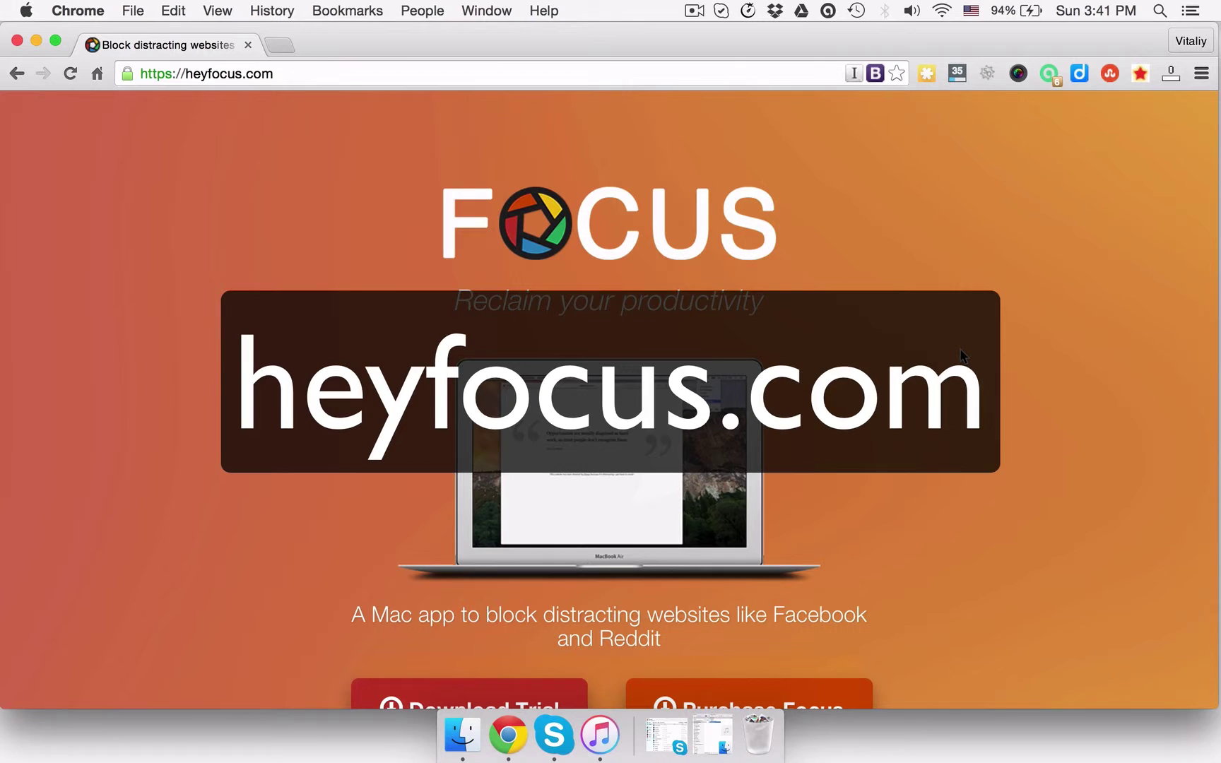
scroll(960, 356, "down", 3)
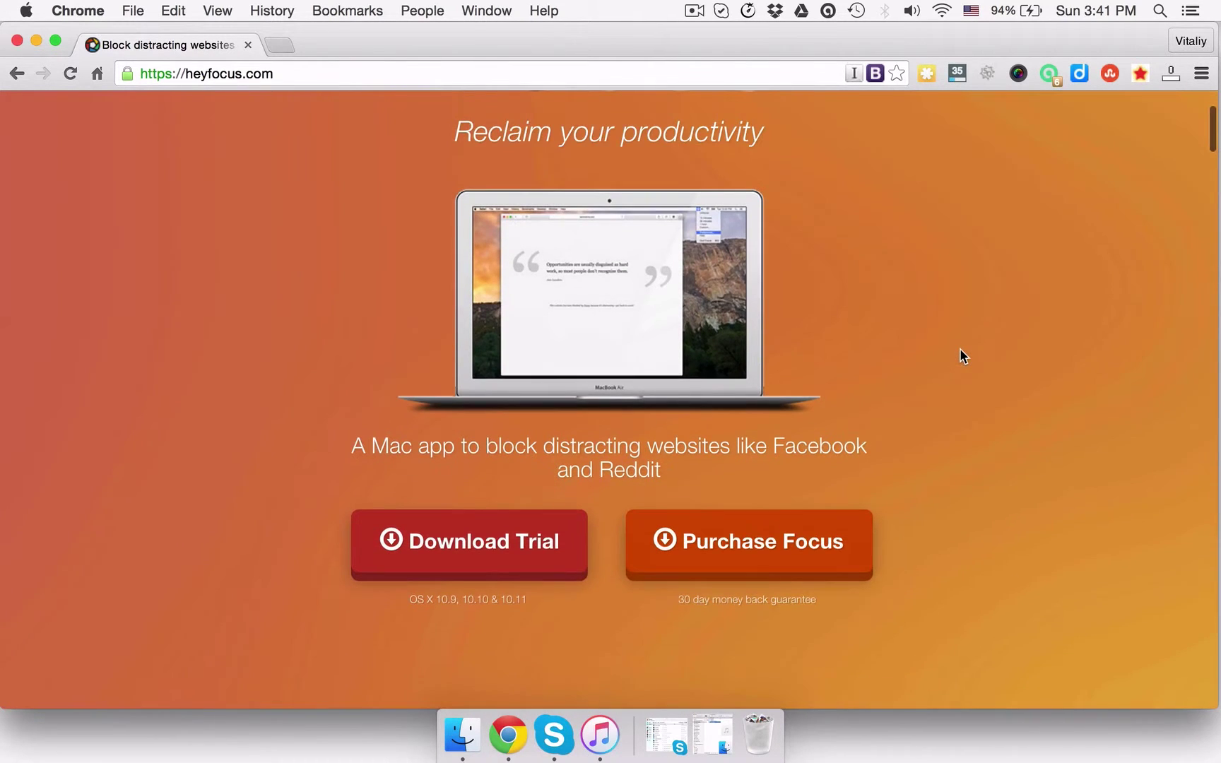
Download the Focus trial from heyfocus.com as Focus-latest.zip to the Desktop
left_click(531, 532)
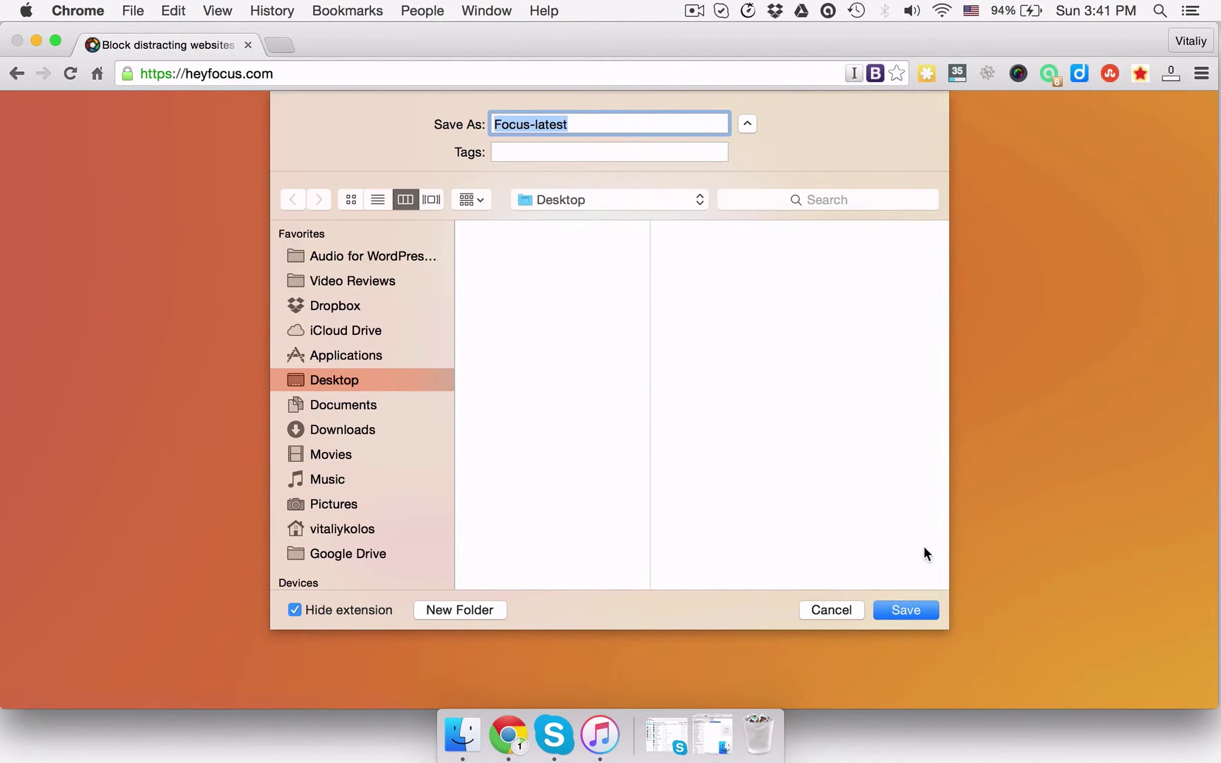
left_click(913, 611)
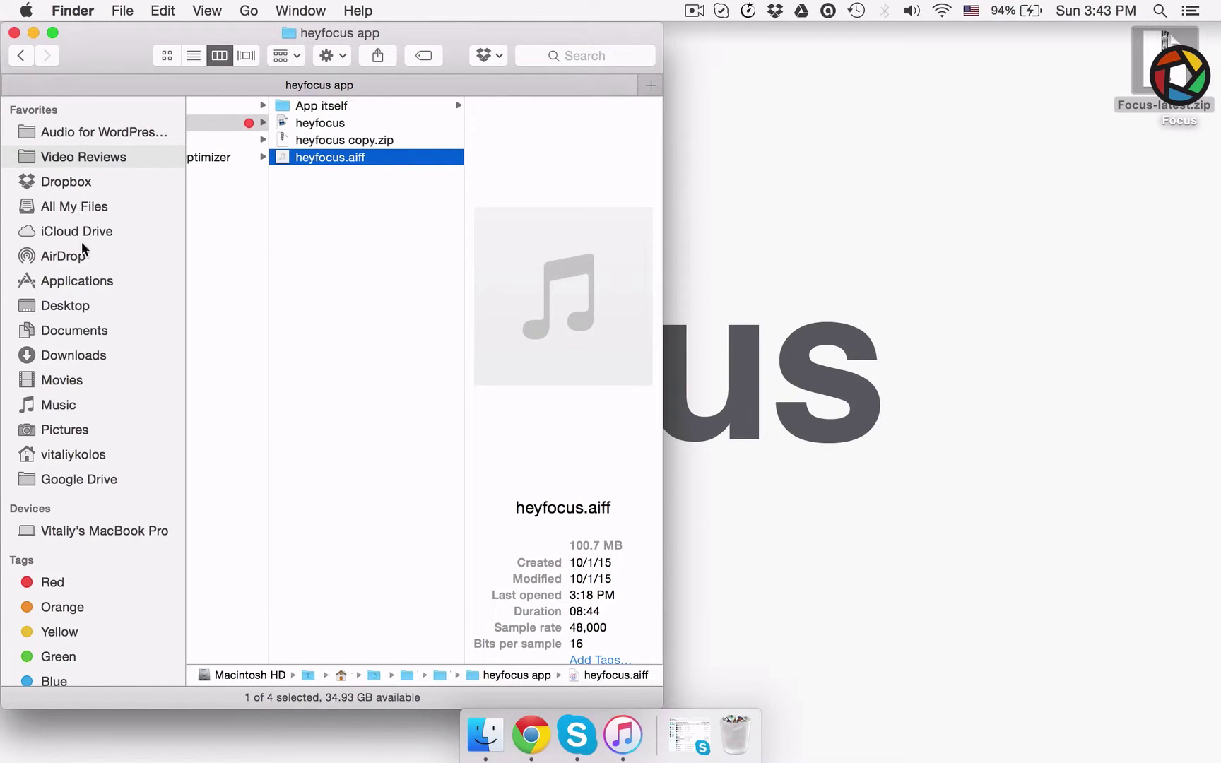
Copy the unzipped Focus app into the Applications folder and select it there
left_click(81, 282)
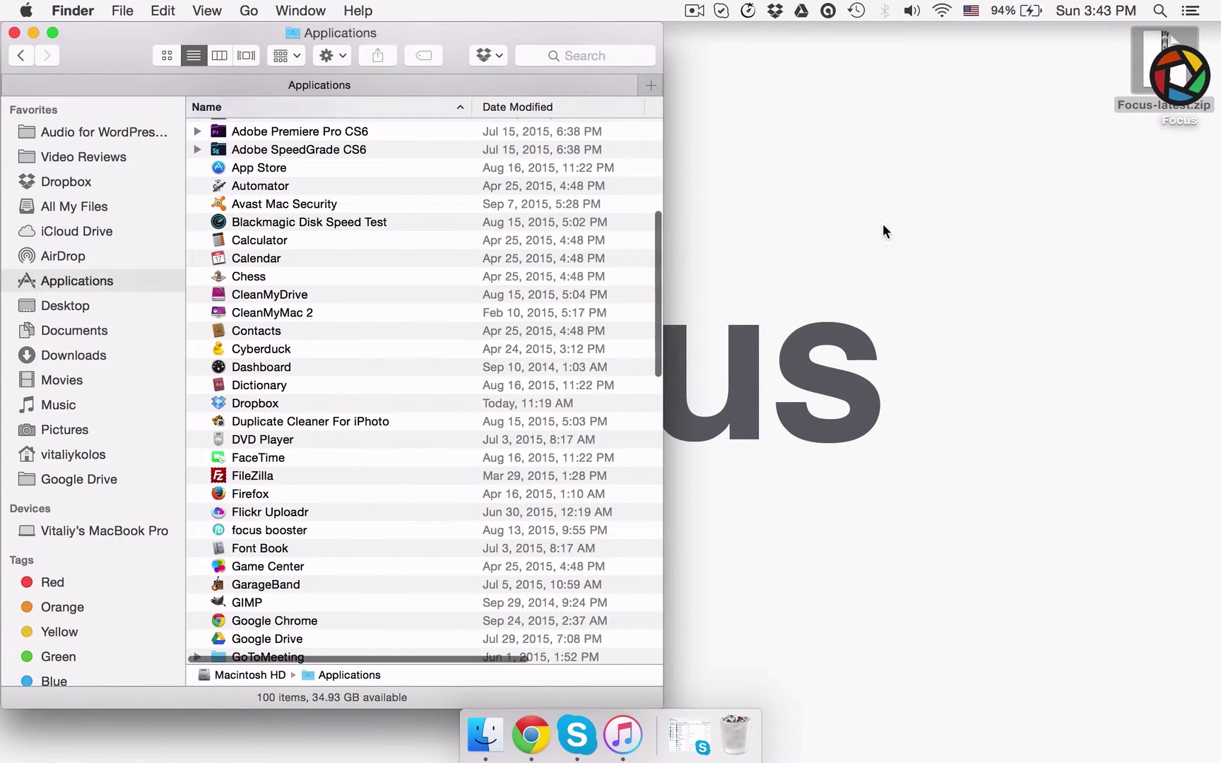
mouse_move(1159, 91)
left_mouse_down()
mouse_move(1143, 181)
mouse_move(55, 284)
left_mouse_up()
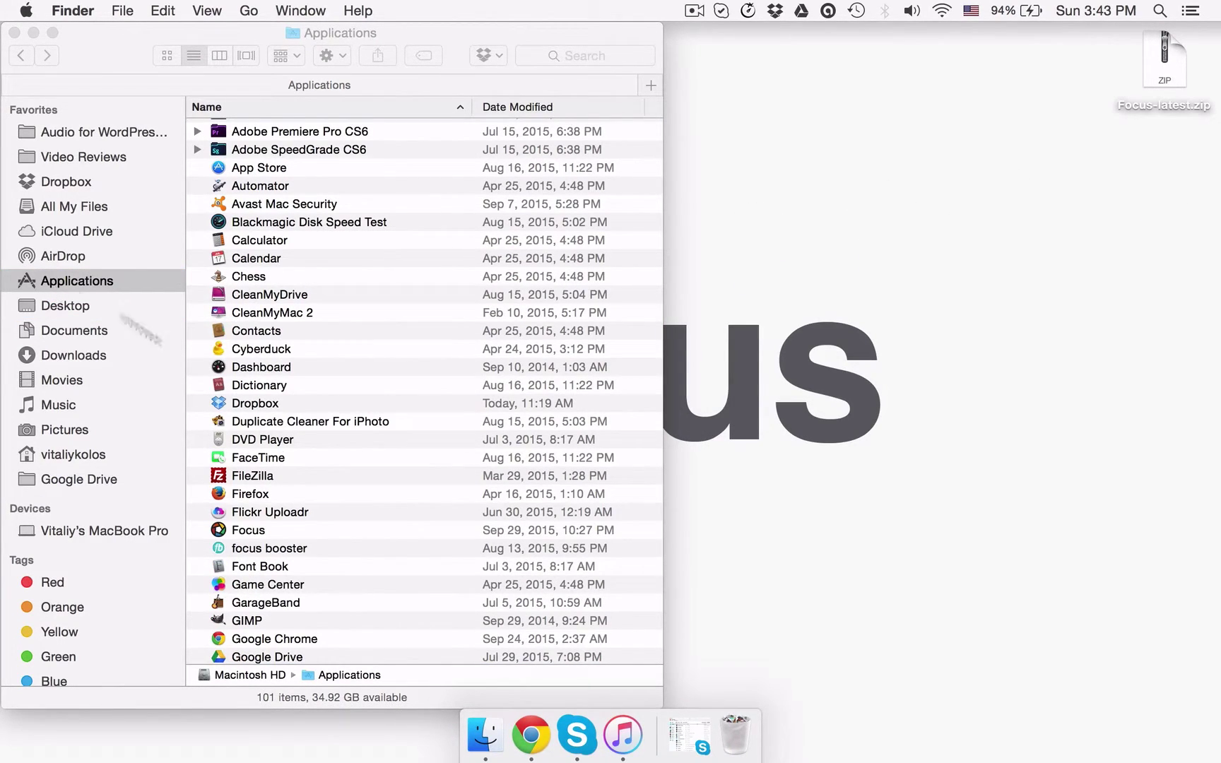
left_click(234, 532)
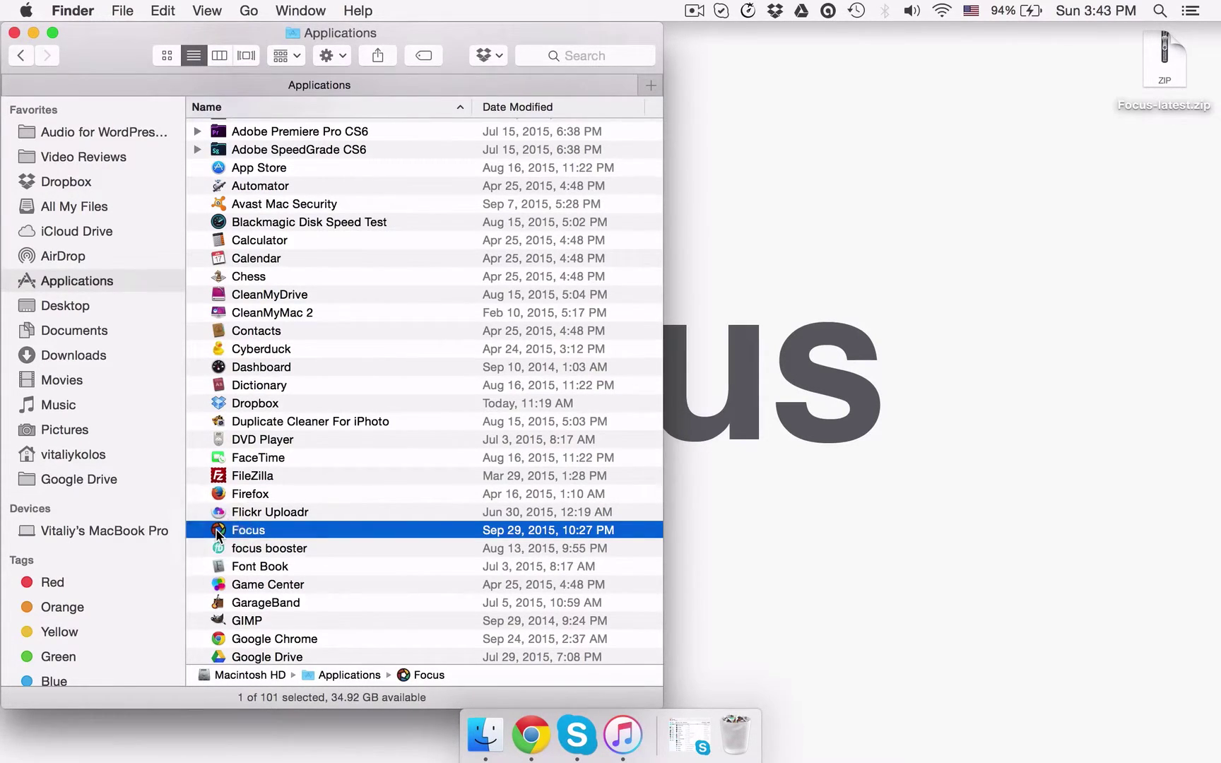
Launch Focus, approve the Gatekeeper warning, and close the Applications Finder window
double_click(216, 534)
left_click(764, 299)
key("super+w")
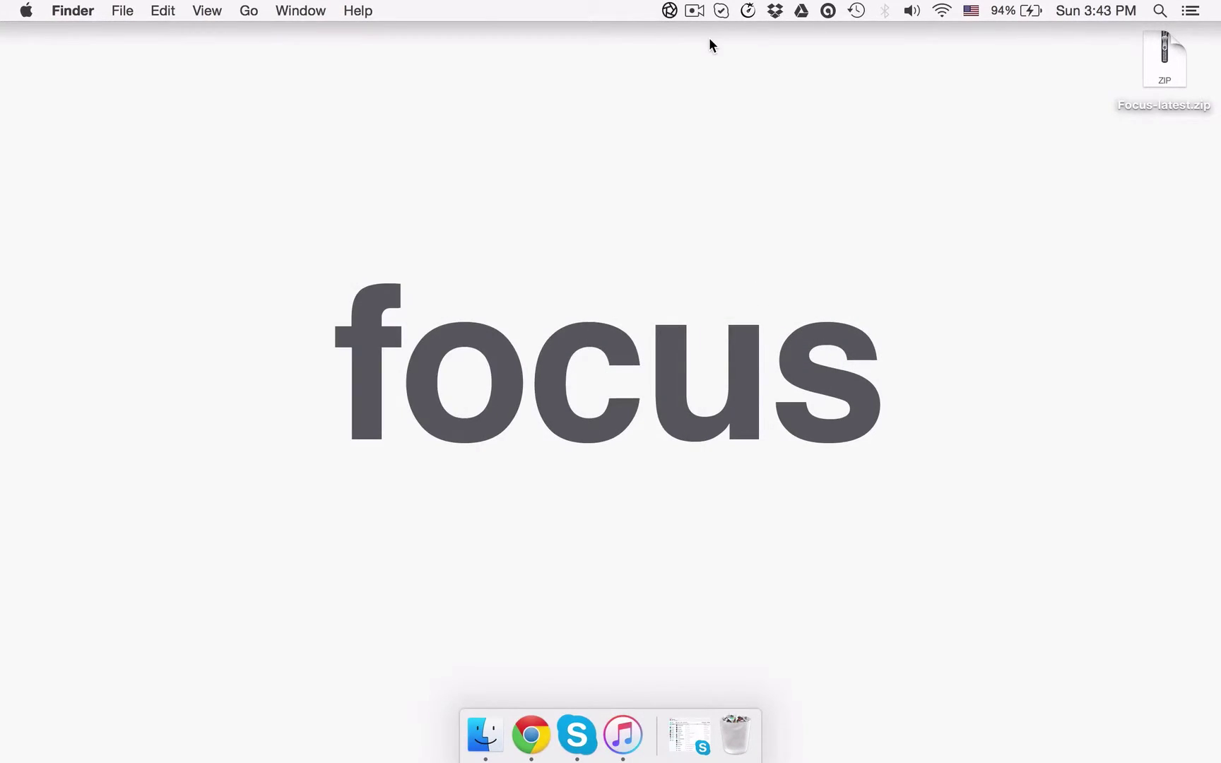